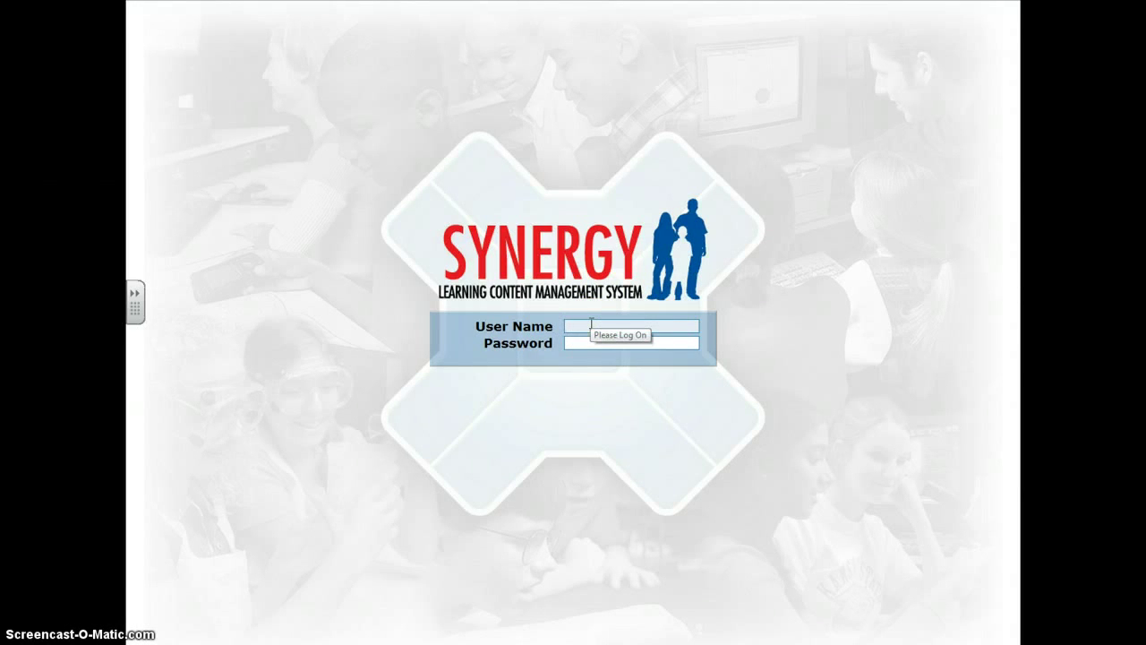
- Log in to Synergy with the student account's user name and password
text(estudent)
click(580, 346)
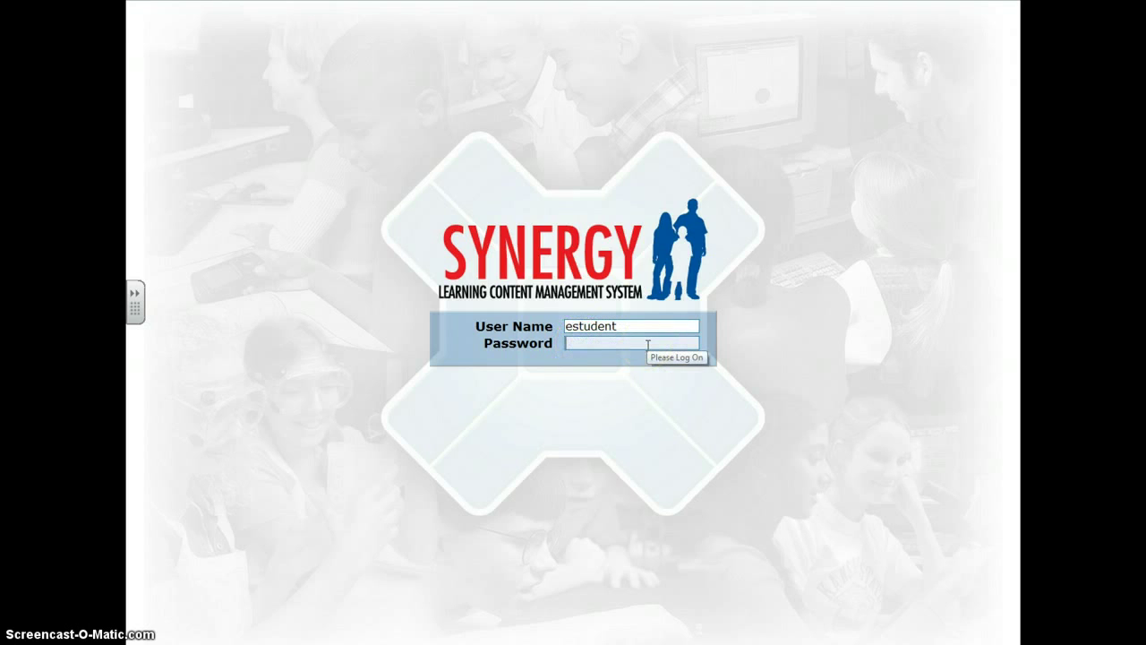
text(1234)
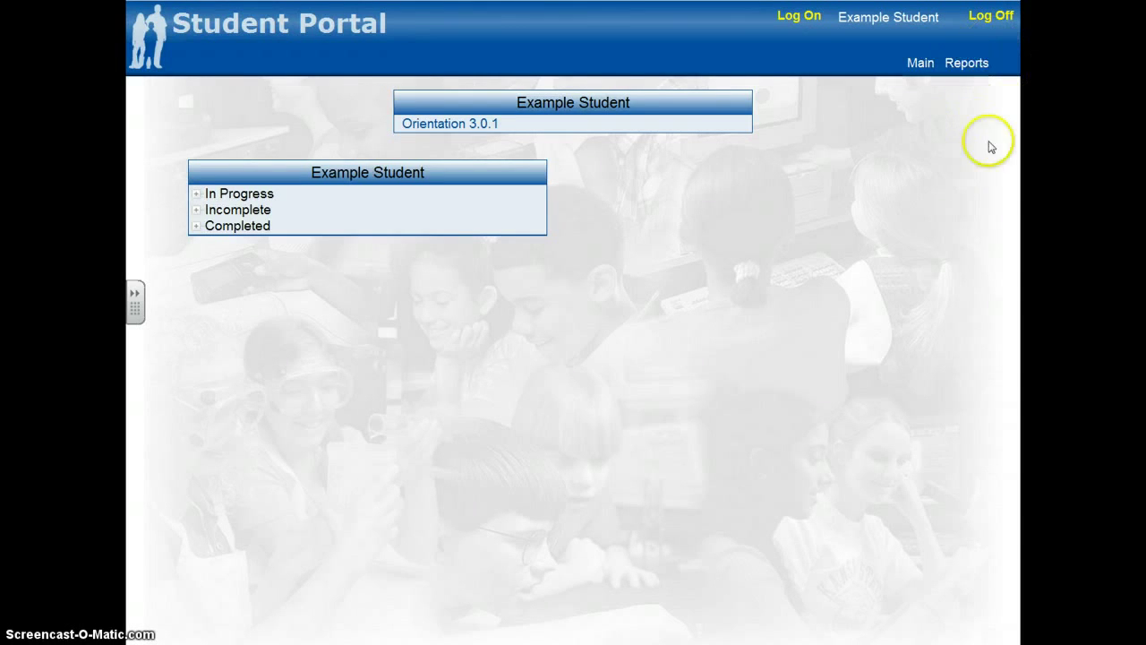
click(1017, 41)
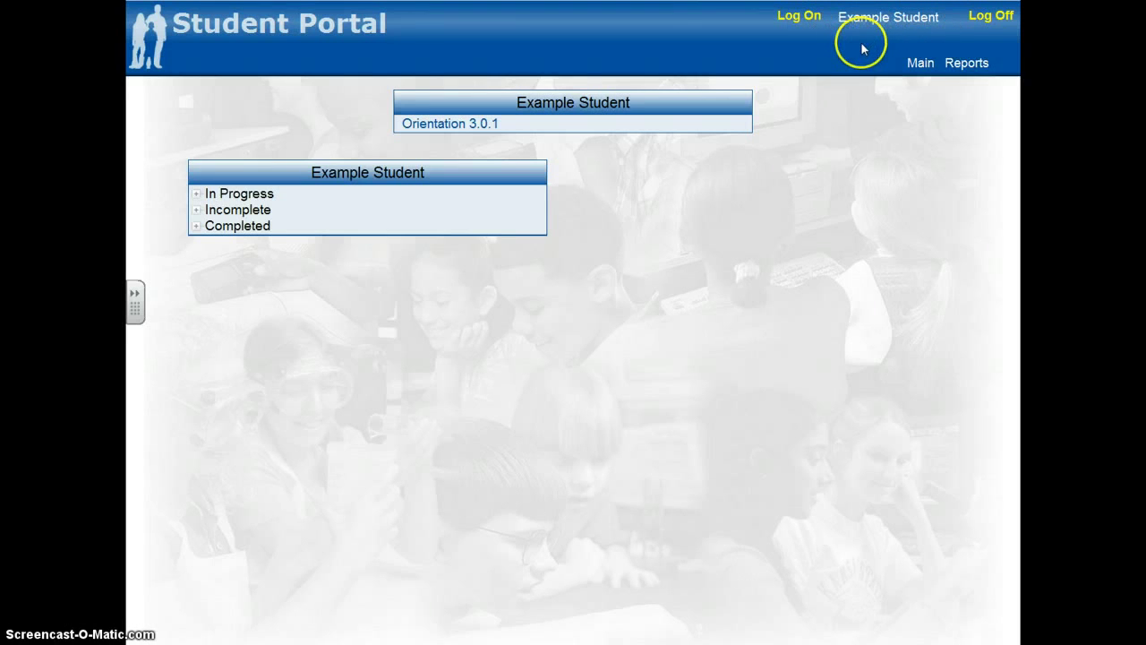
mouse_move(918, 61)
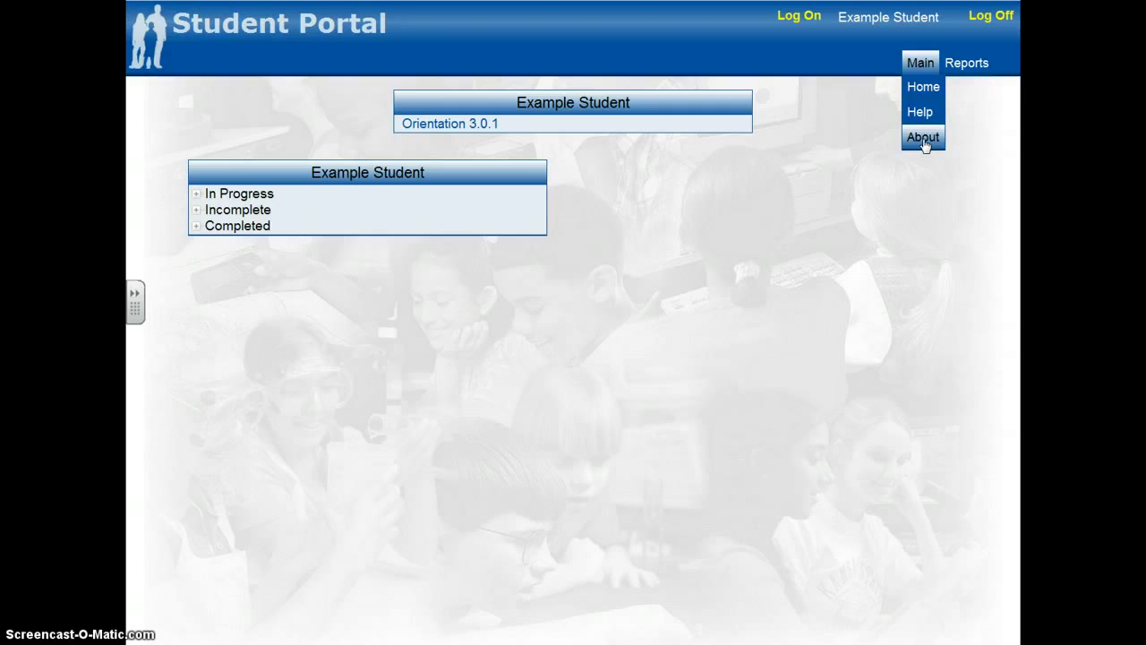
mouse_move(971, 70)
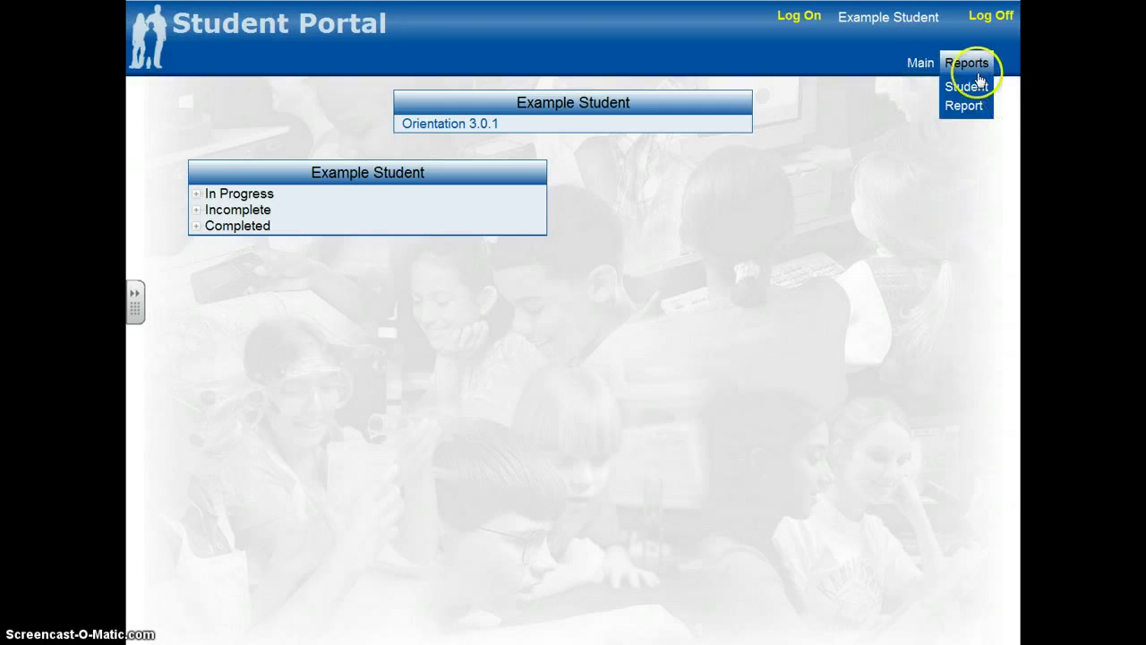
click(967, 90)
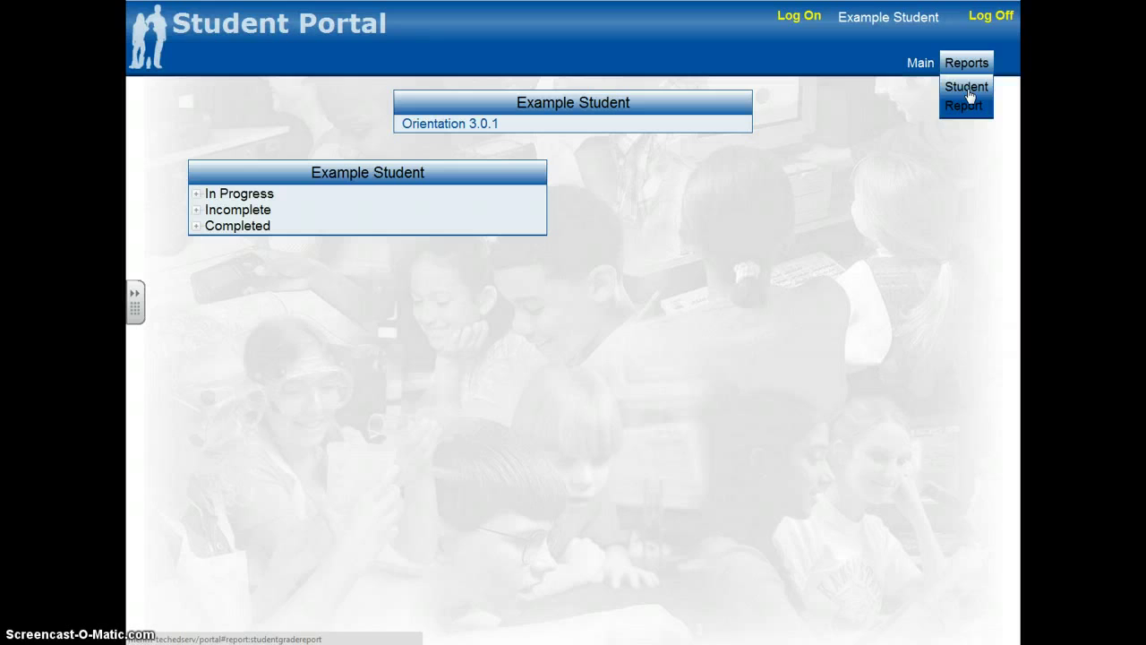
- Open the Orientation 3.0.1 module and start Session 1 to reach the Module Guide
click(454, 132)
click(454, 132)
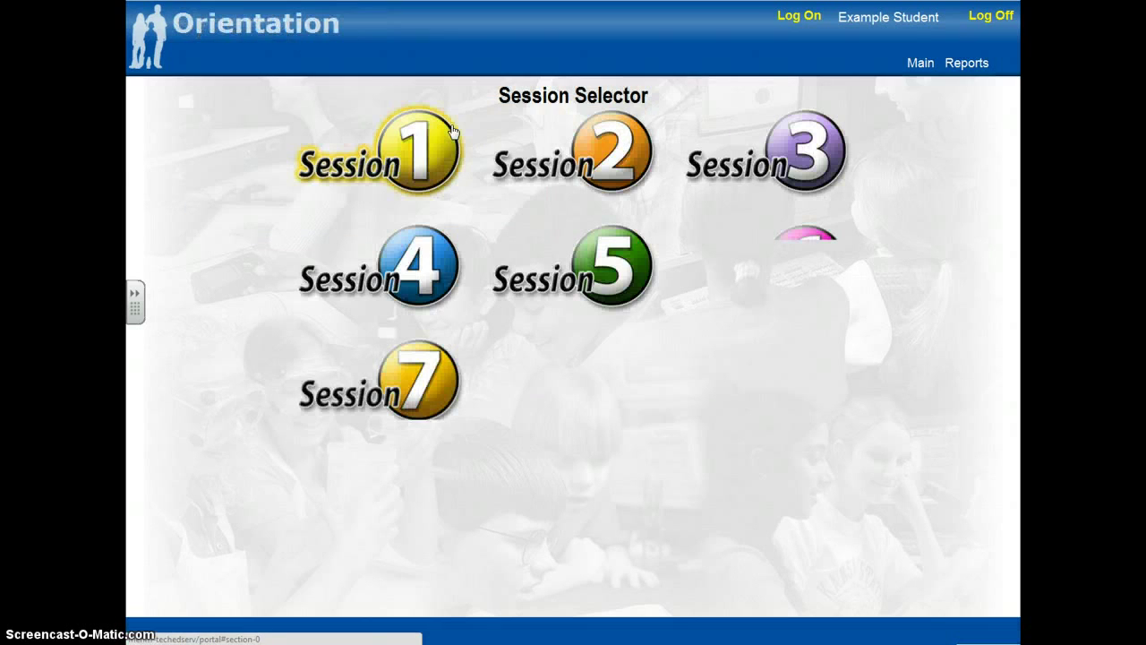
click(296, 129)
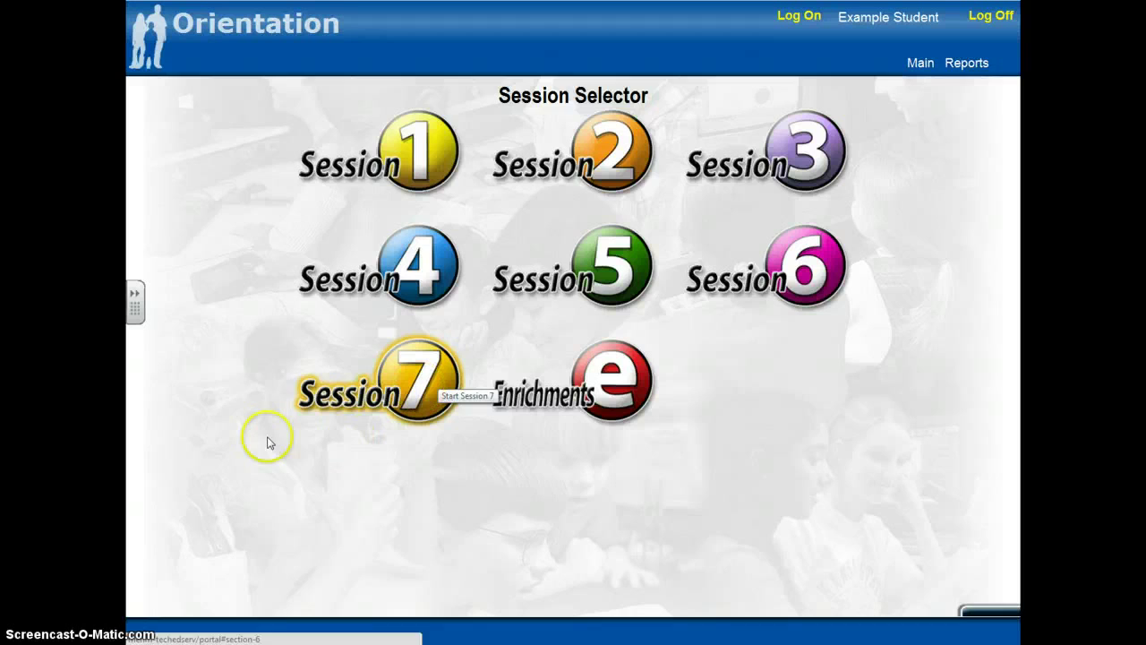
click(424, 167)
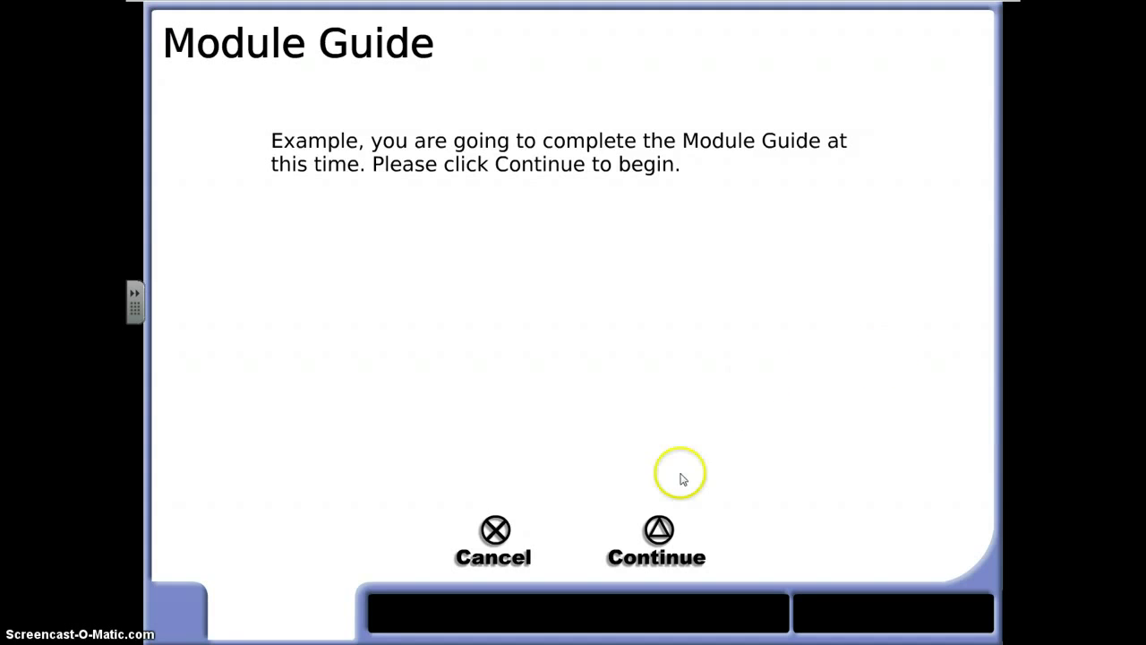
- Begin the Module Guide so Question 1 about what RCA stands for appears
click(659, 532)
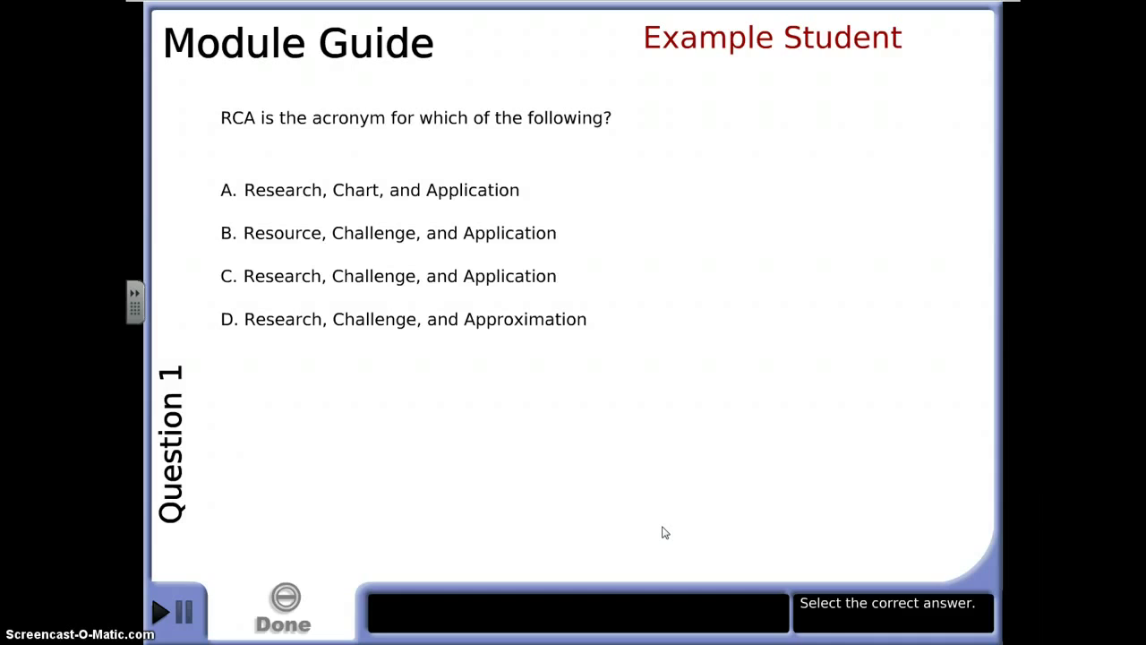
- Answer Question 1 with 'Research, Challenge, and Application', submit it, and advance to Question 2
click(725, 431)
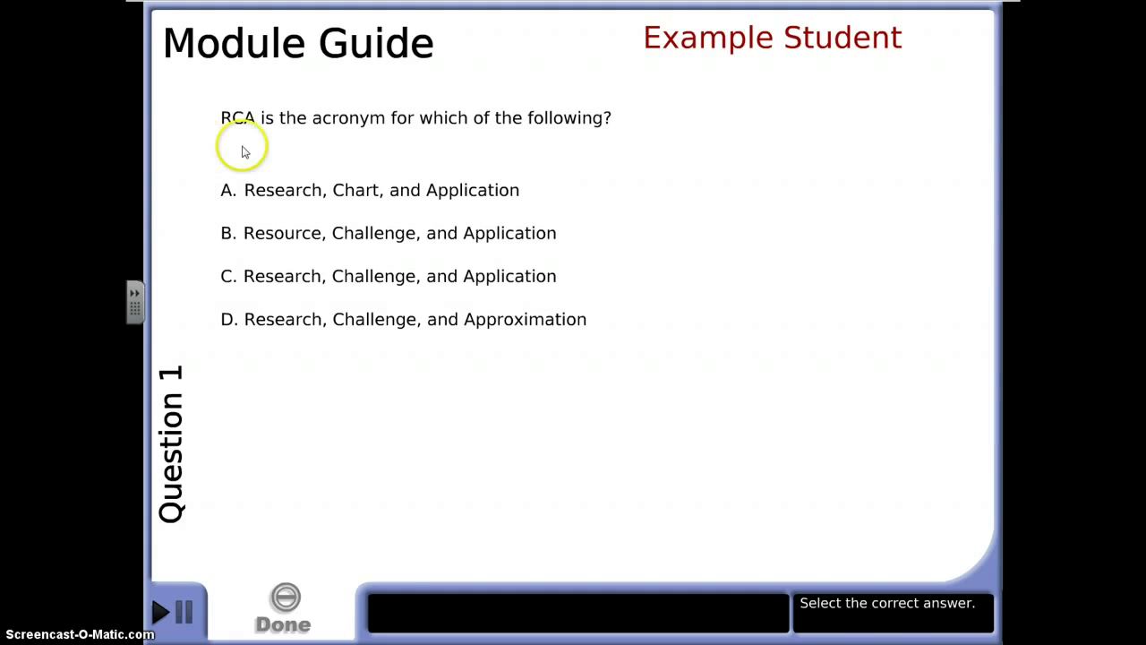
click(526, 287)
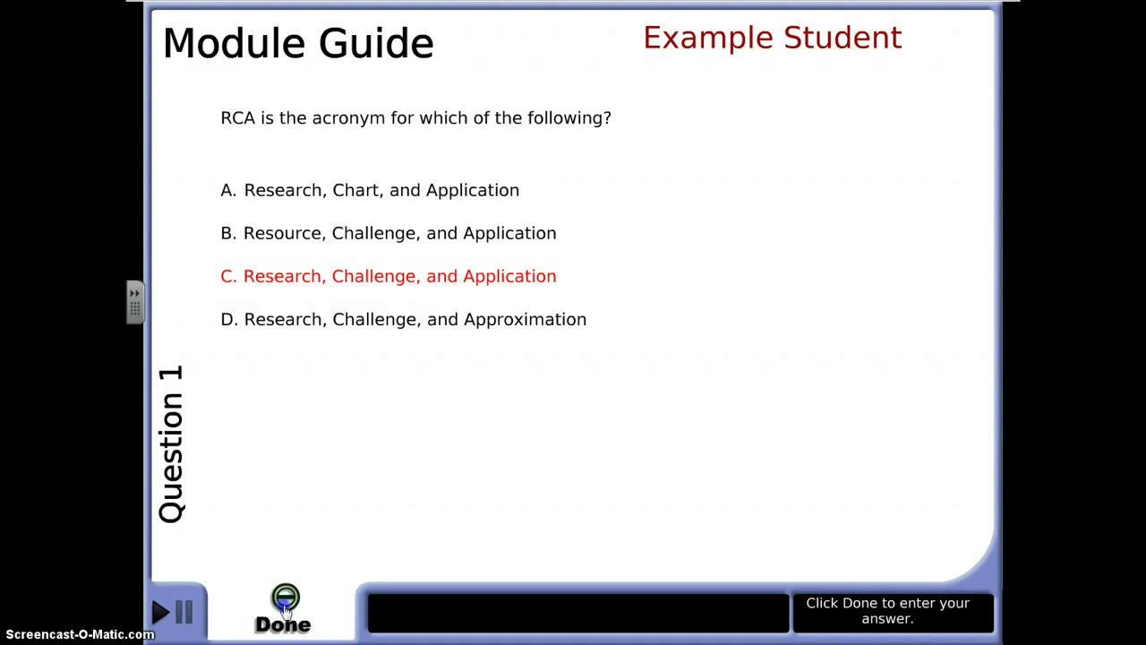
click(285, 607)
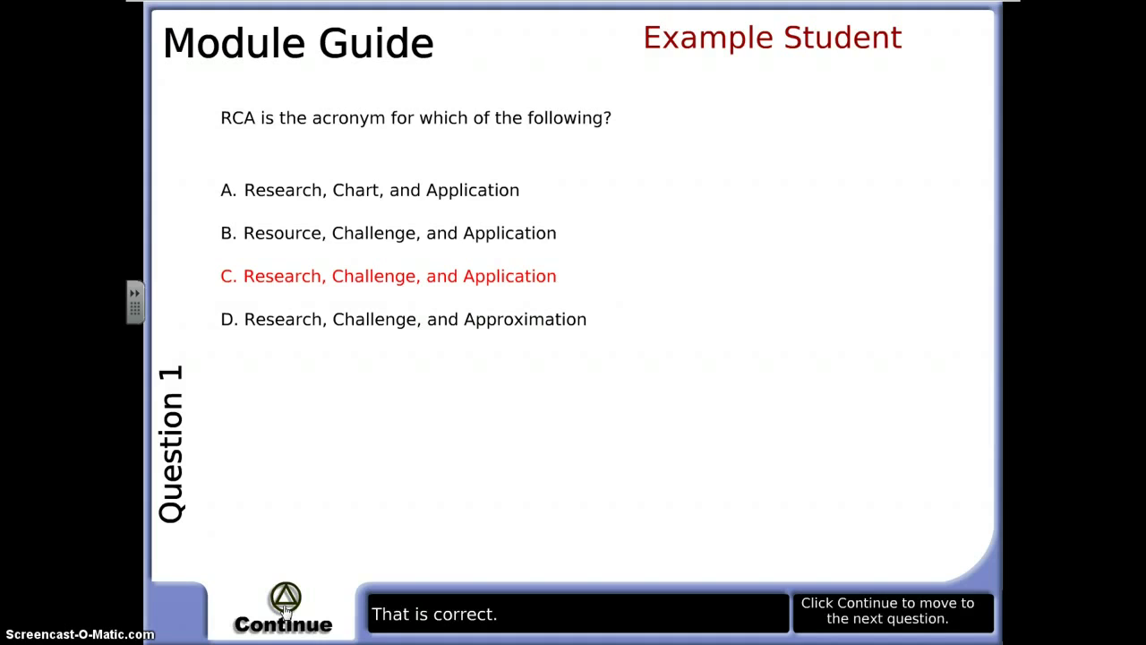
click(285, 601)
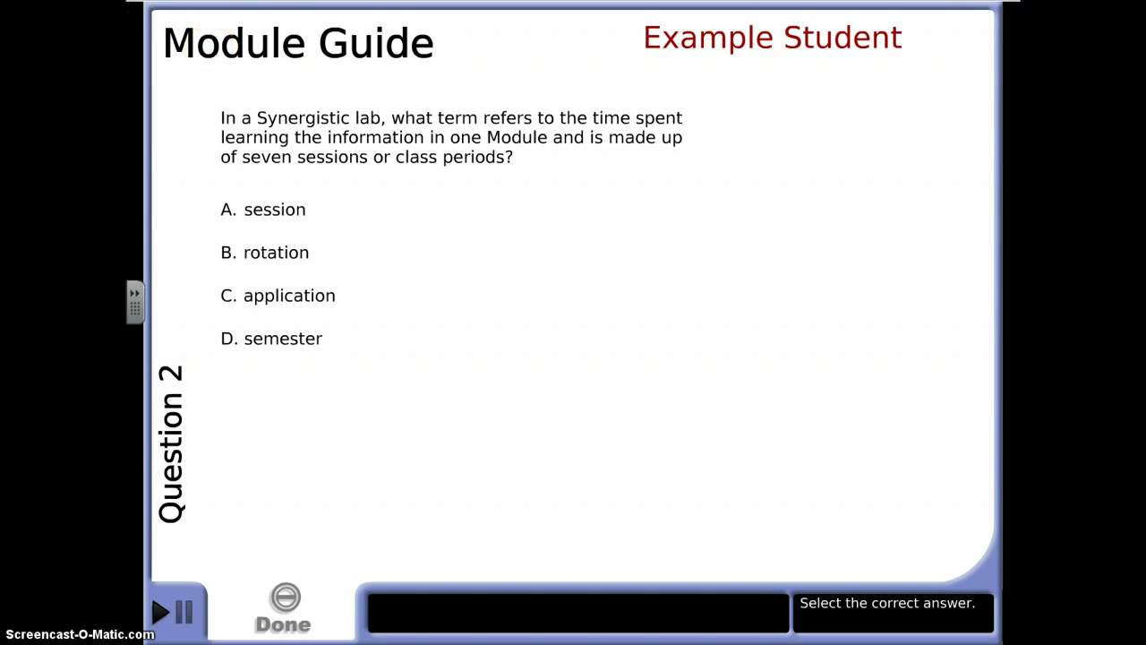
- Leave the Module Guide quiz and enter the student user name and password again
click(138, 1)
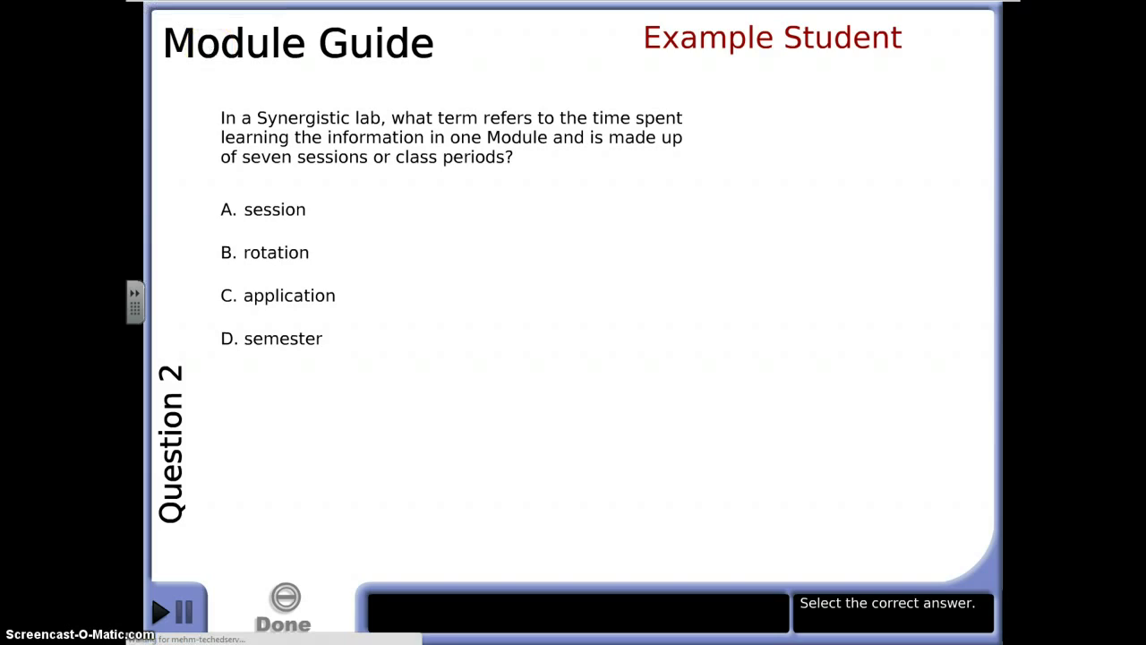
click(596, 331)
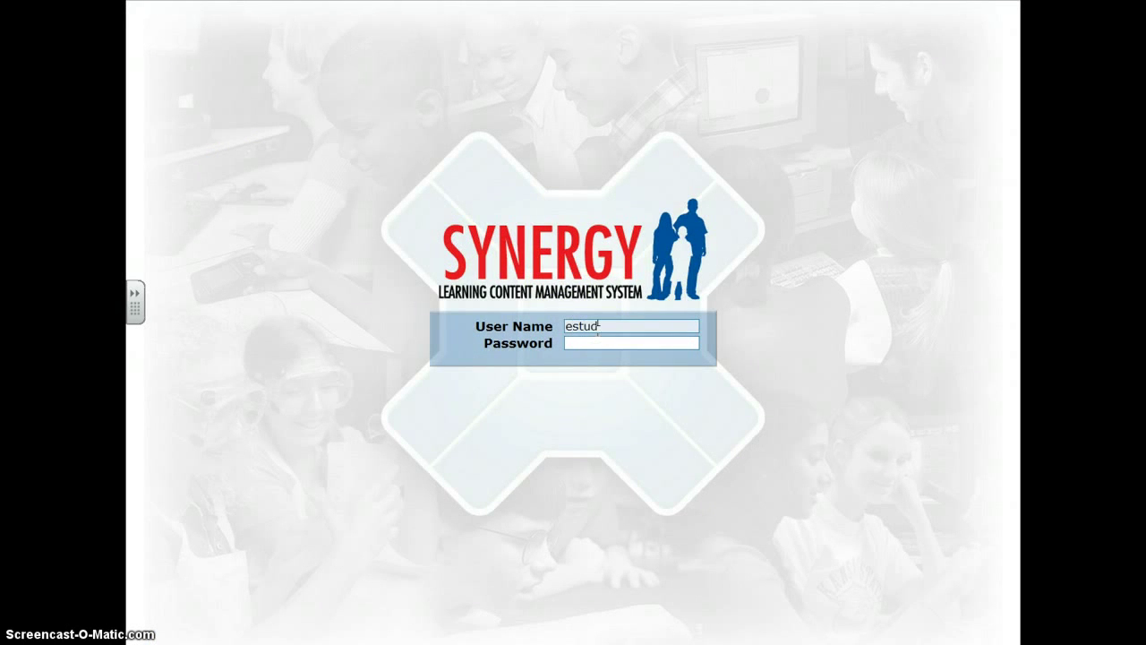
text(estudent)
key(Tab)
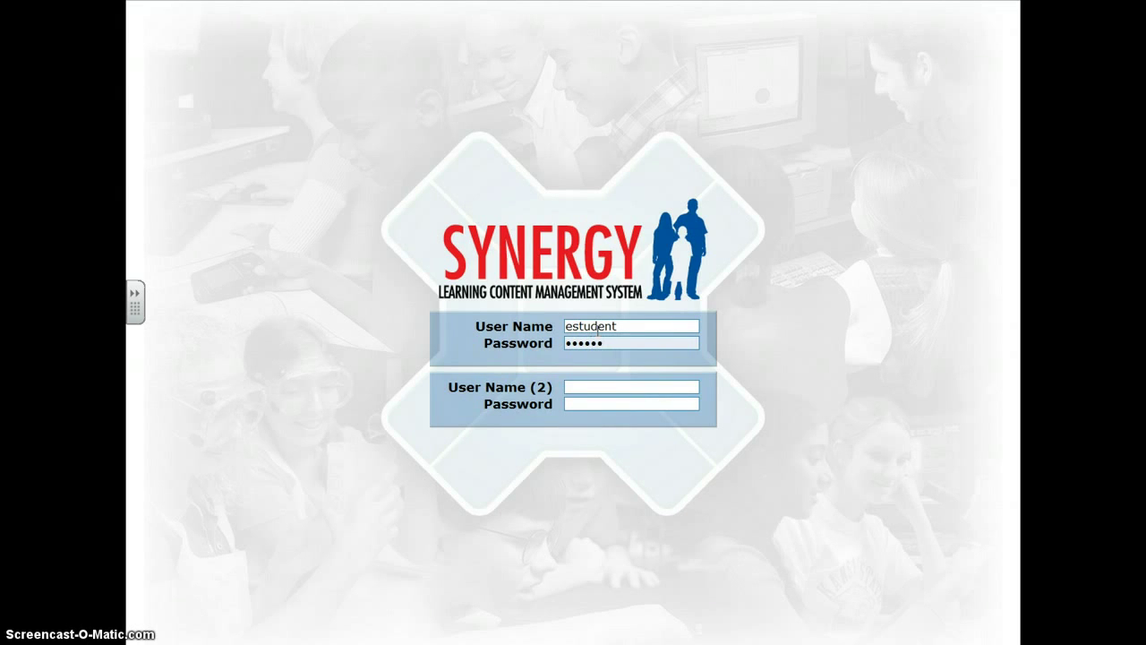
key(Tab)
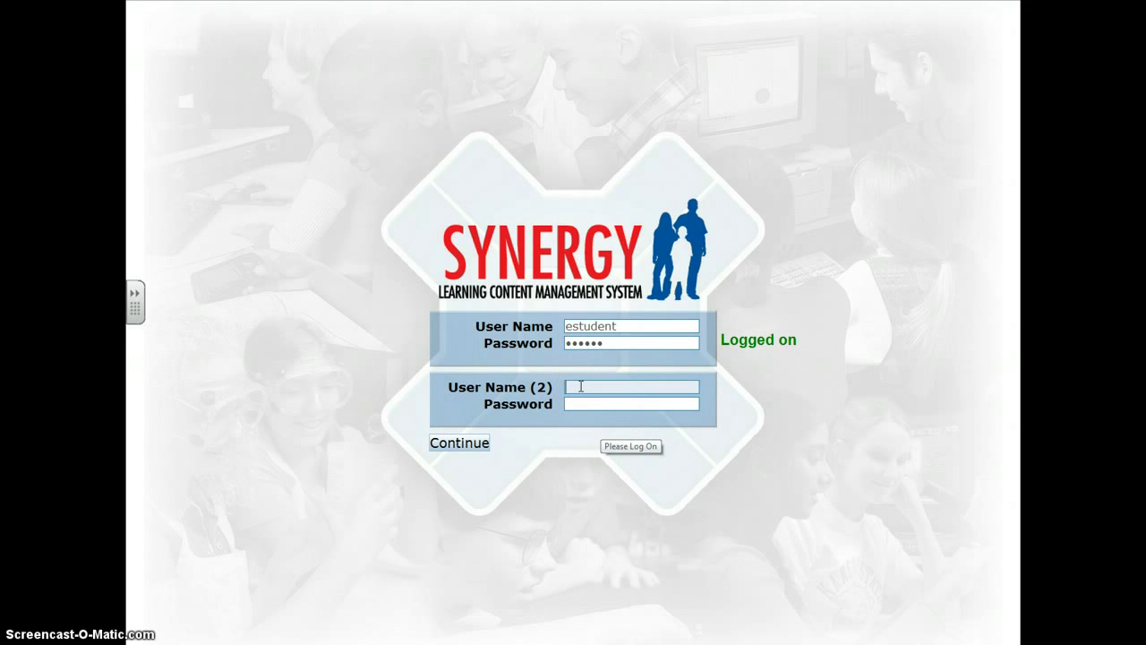
- Continue past the Synergy log-on screen into the Student Portal
click(580, 386)
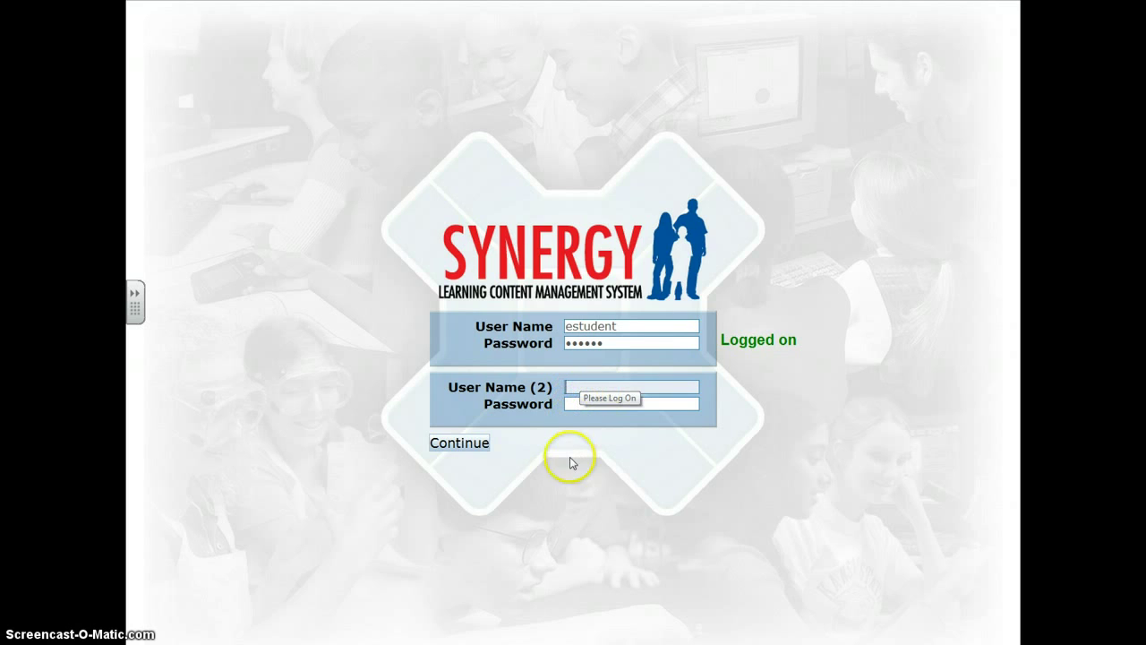
click(459, 444)
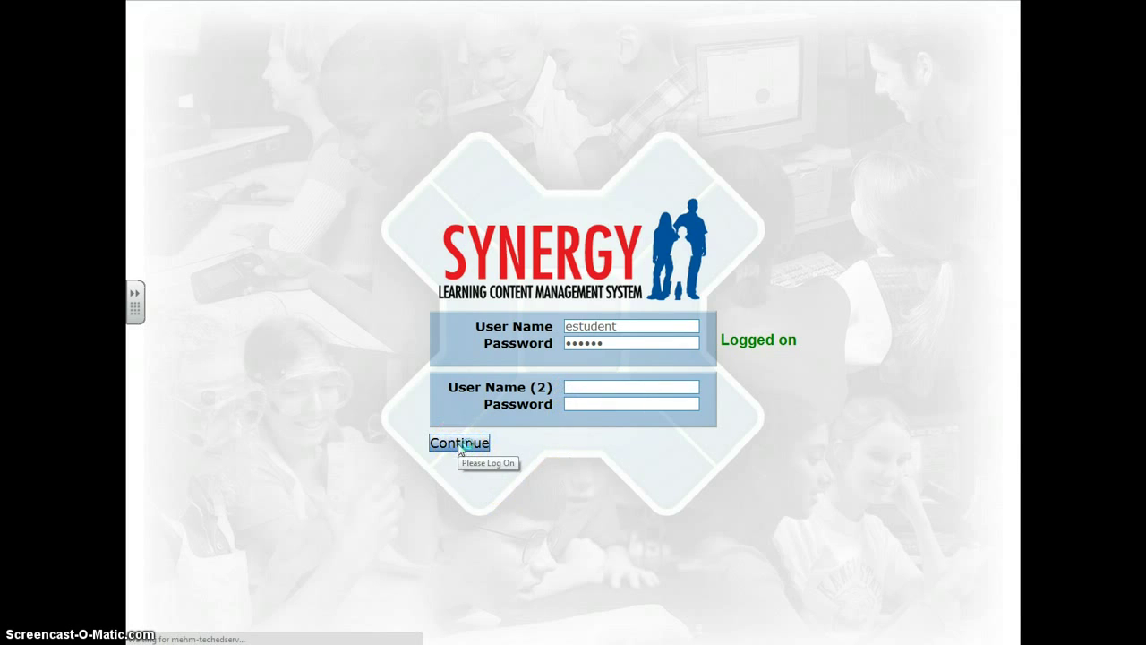
click(502, 448)
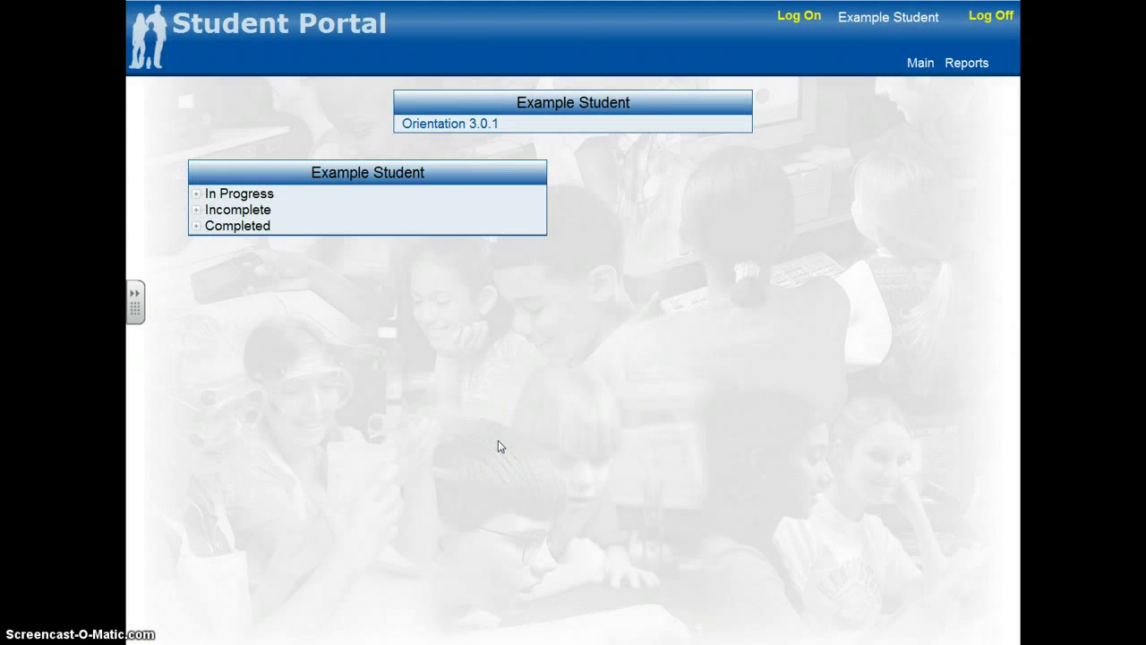
- Generate the Student Report grade report for the Orientation 3.0.1 module
mouse_move(966, 65)
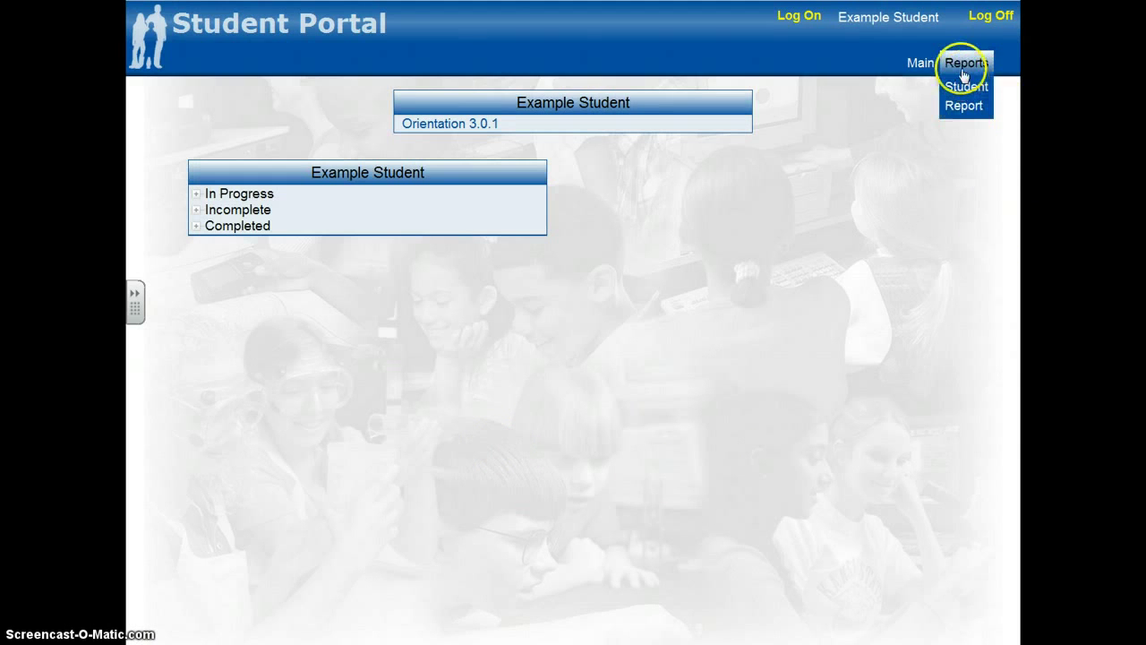
click(958, 92)
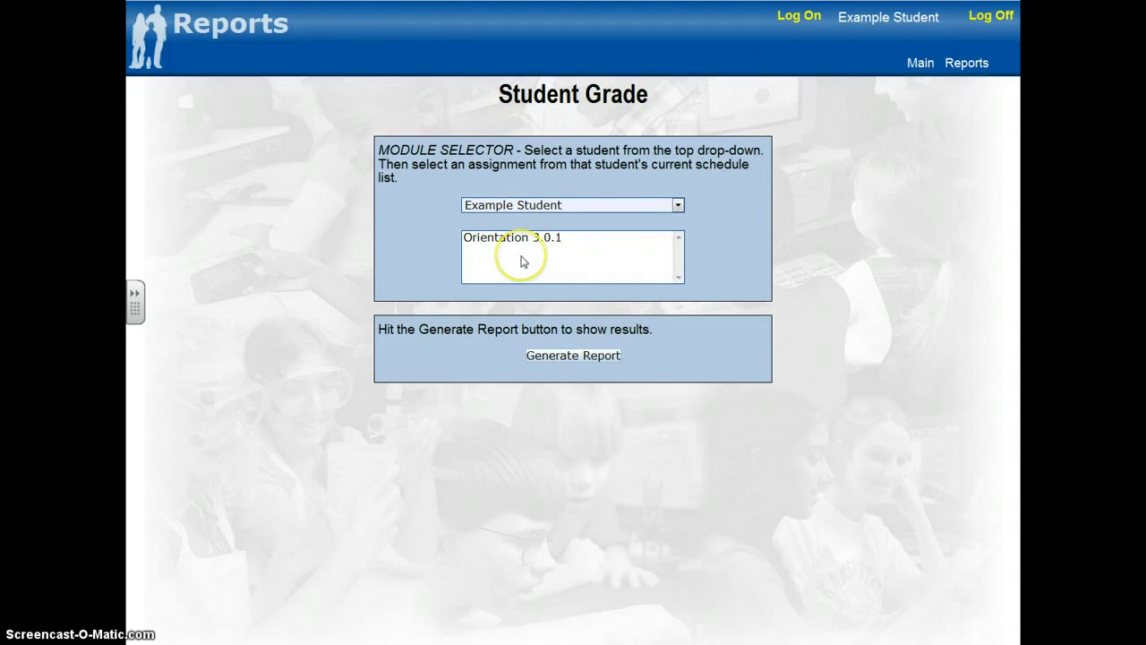
click(524, 240)
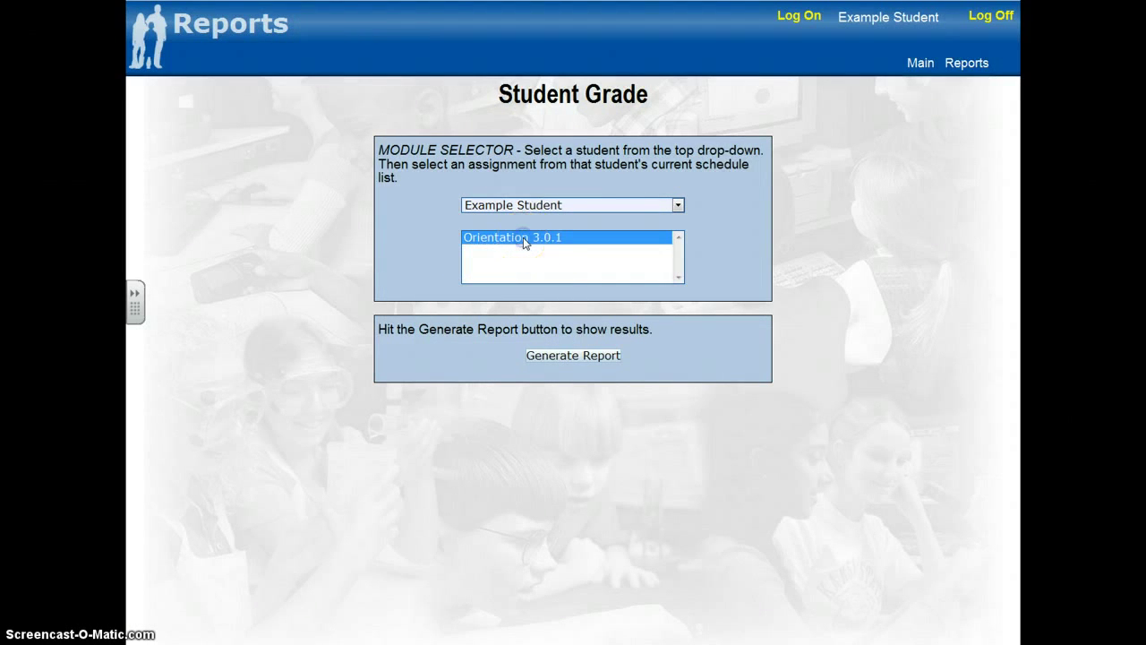
click(567, 361)
click(566, 358)
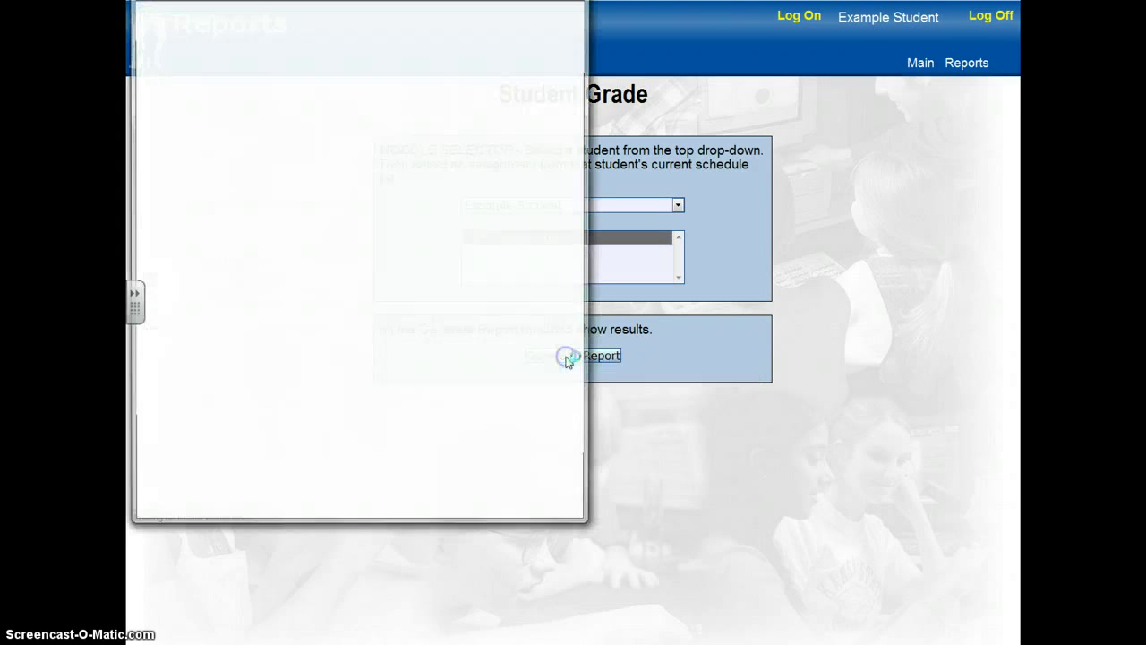
- Scroll through the Orientation 3.0.1 grade report popup to review the grades
click(532, 97)
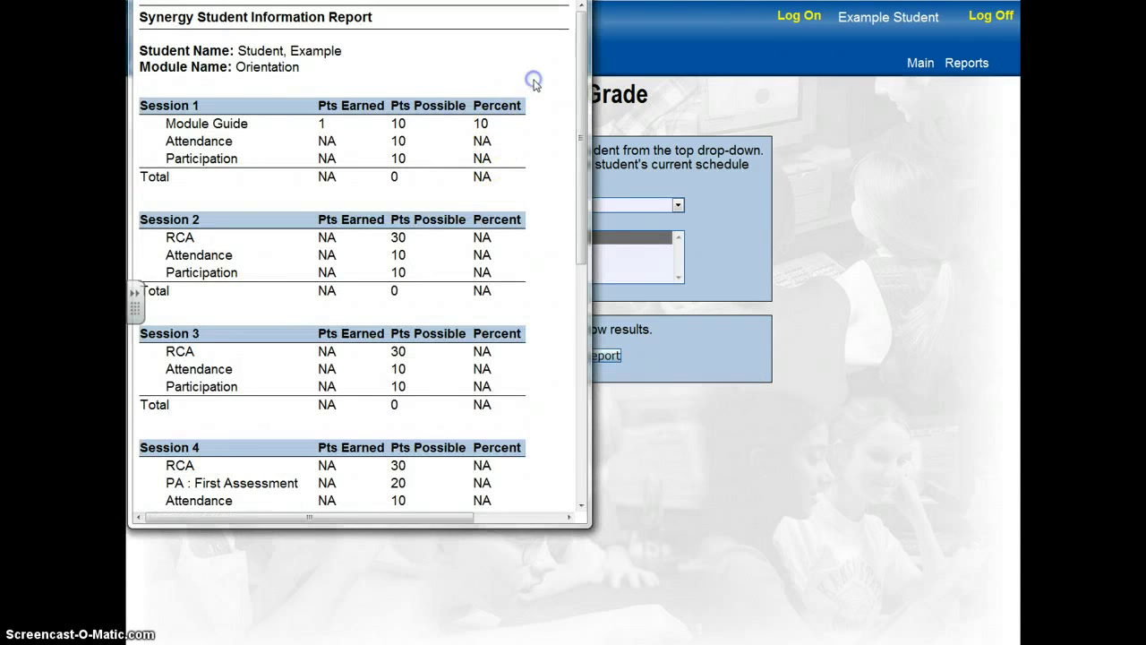
scroll(535, 85, down, 2)
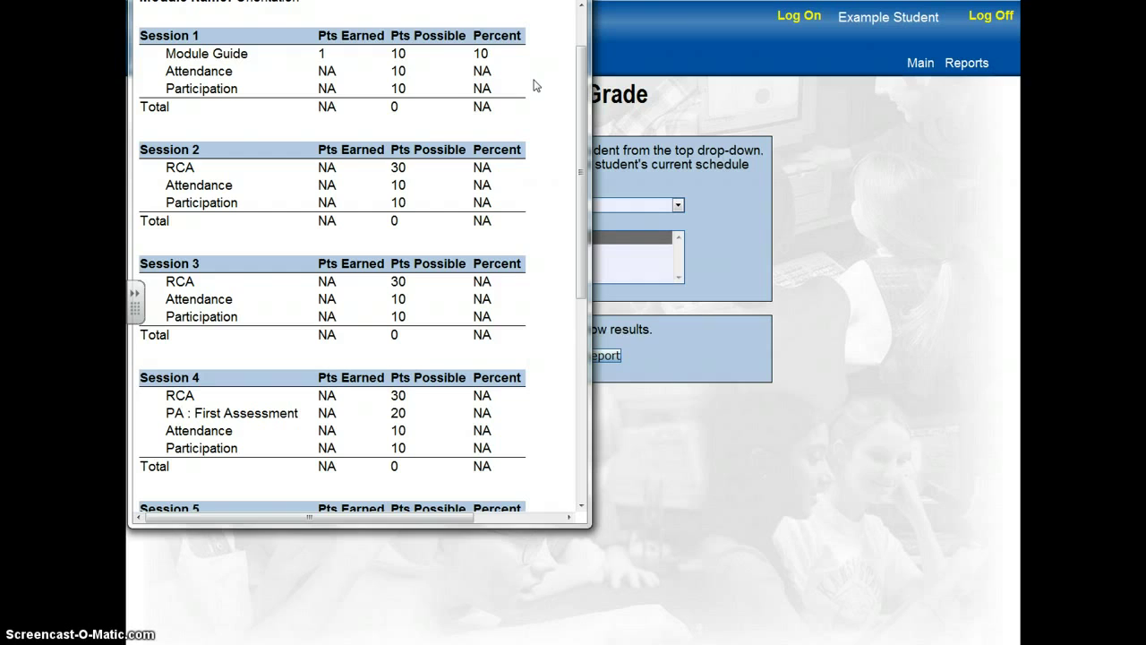
click(402, 111)
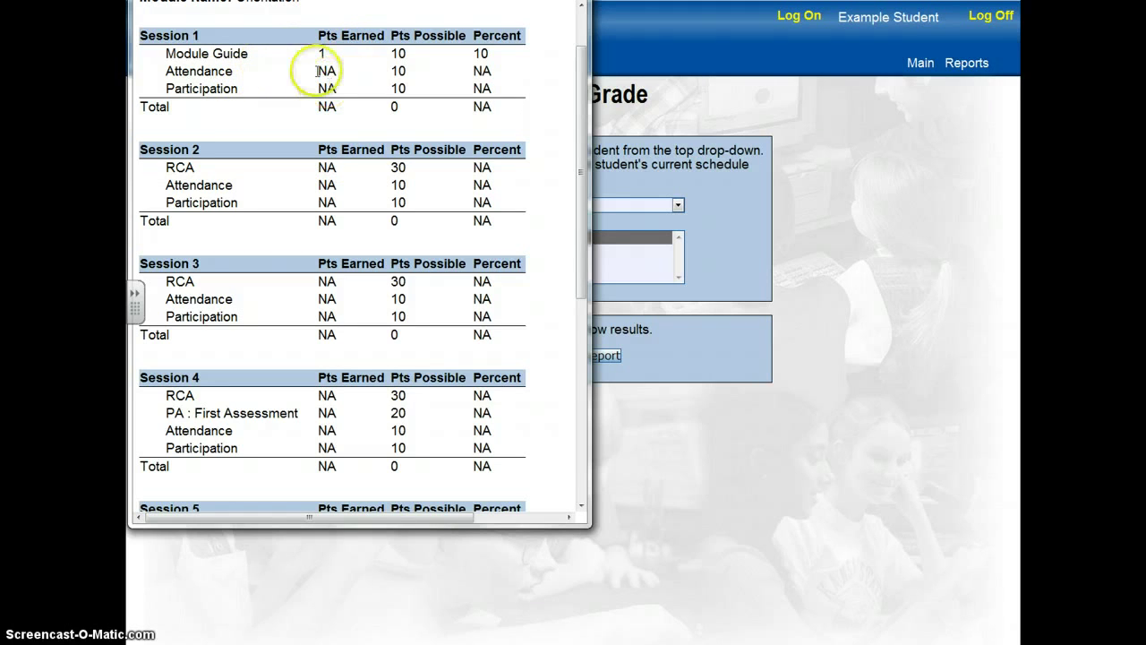
scroll(321, 260, down, 3)
scroll(313, 331, down, 2)
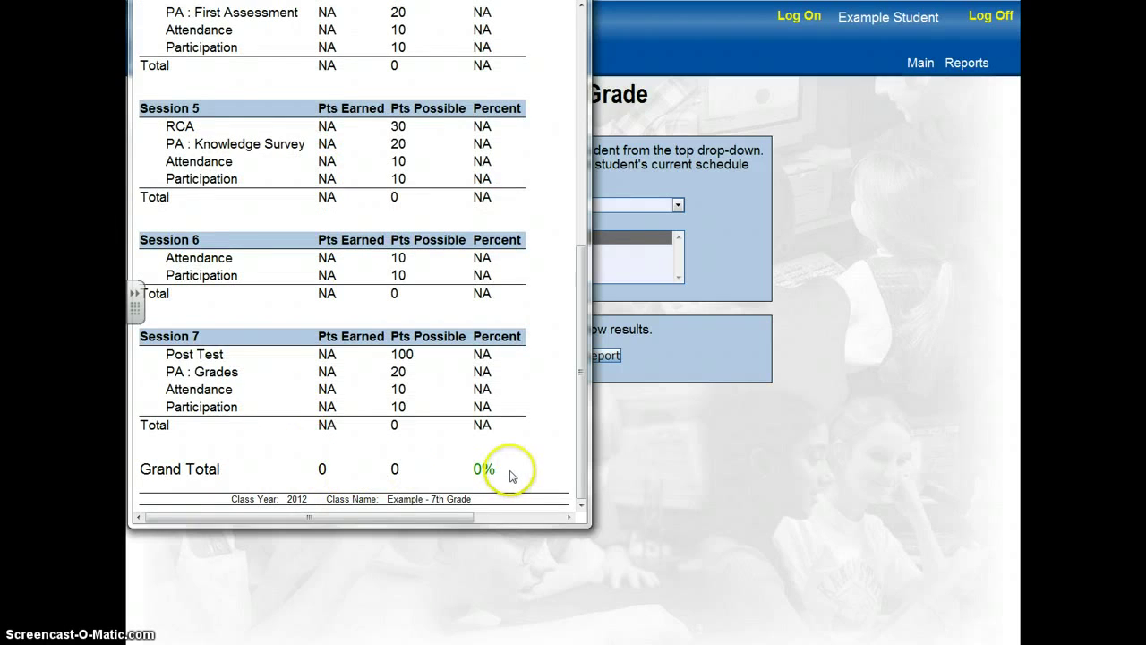
scroll(562, 463, up, 5)
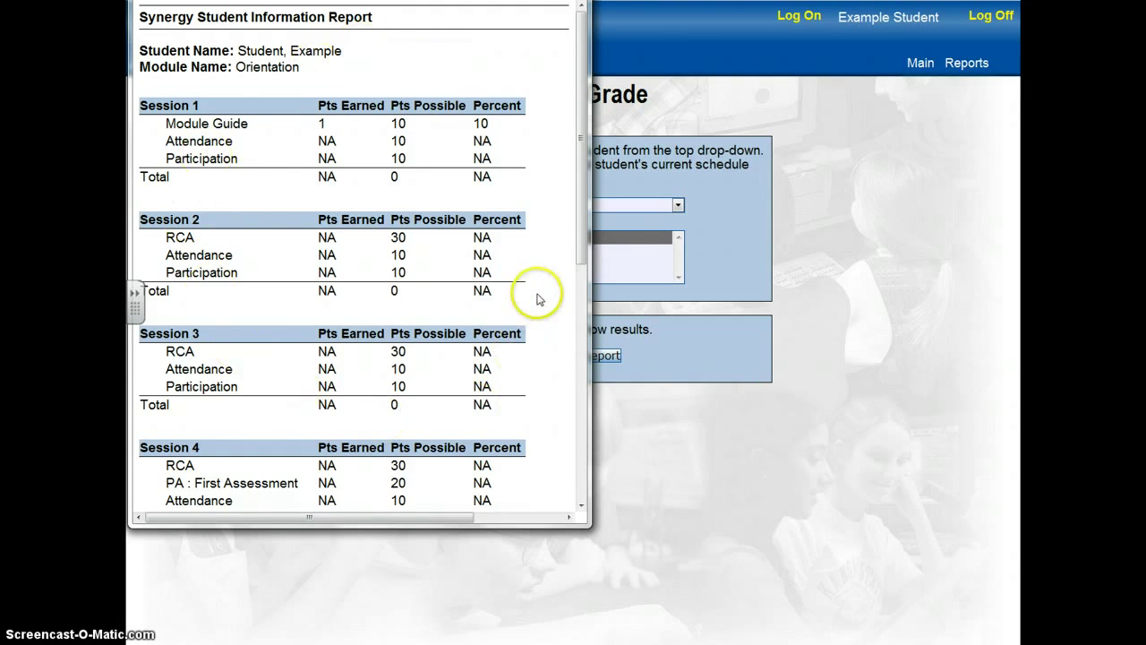
scroll(538, 295, down, 3)
scroll(538, 296, down, 2)
scroll(537, 296, up, 5)
- Close the grade report, check the Synergy version under Main > About, then return Home
key(alt+F4)
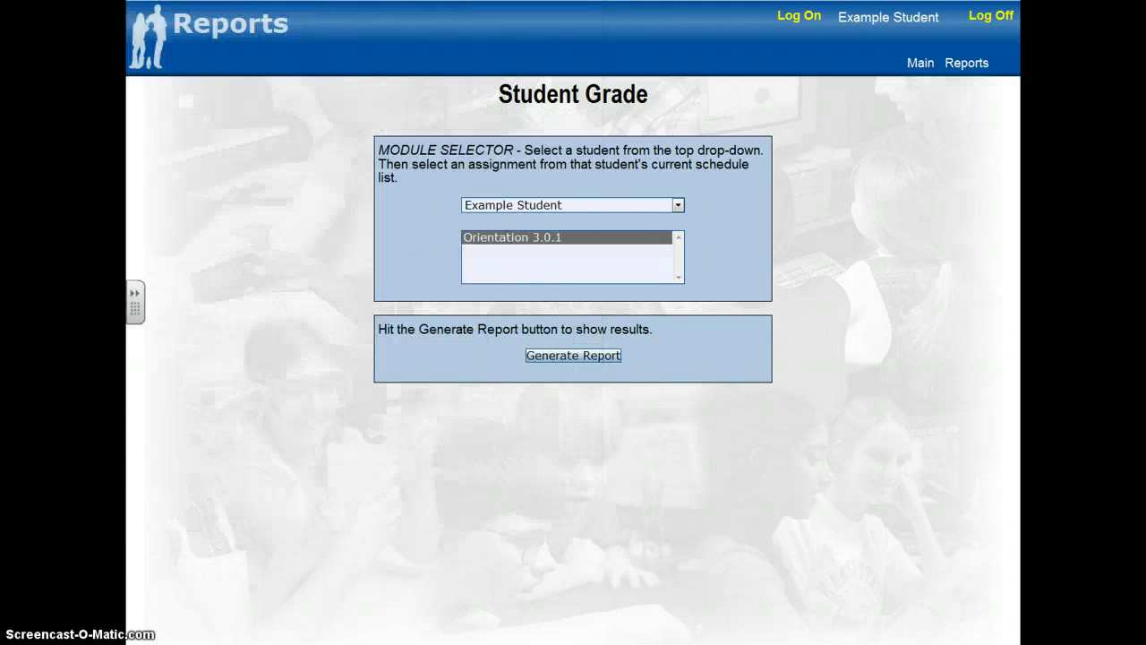
mouse_move(921, 74)
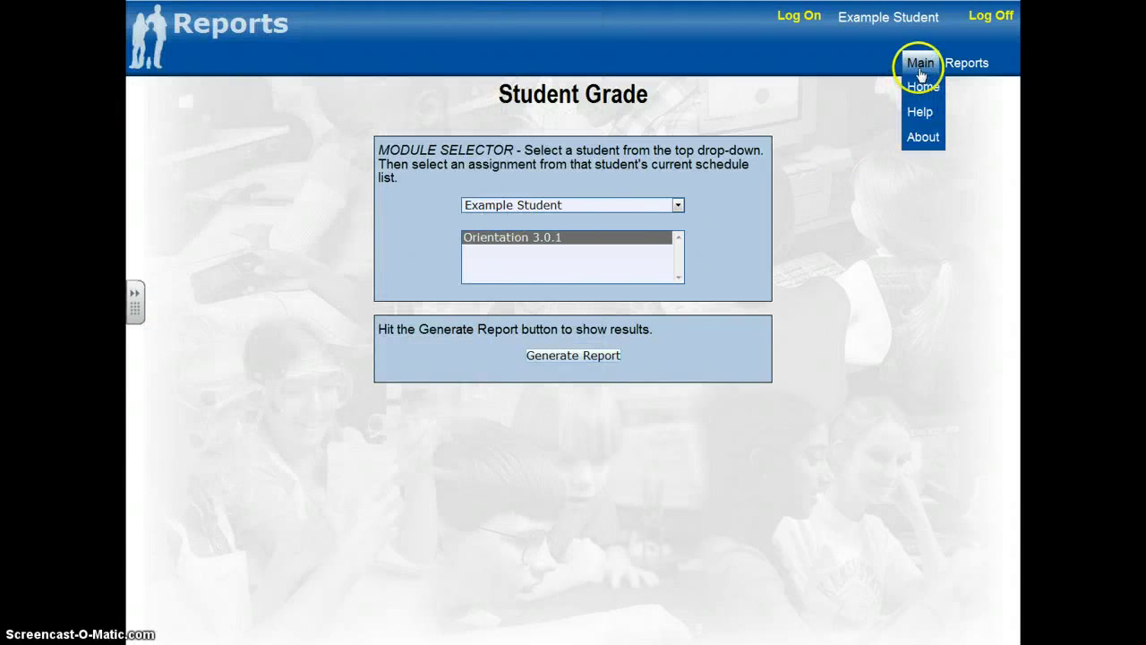
click(920, 112)
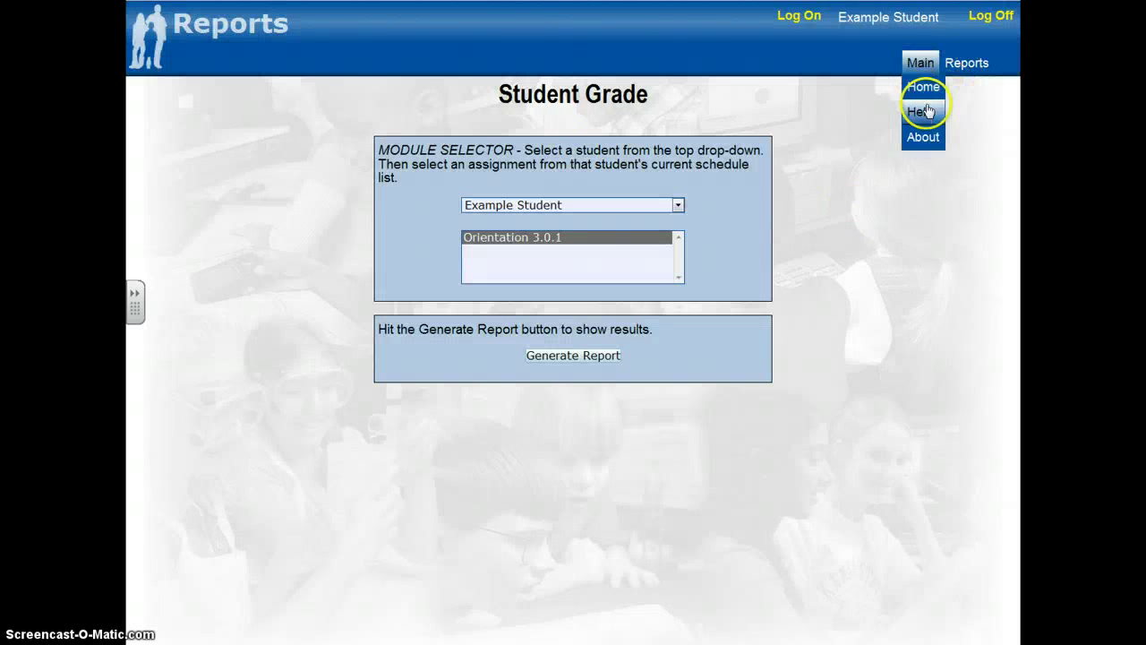
click(922, 137)
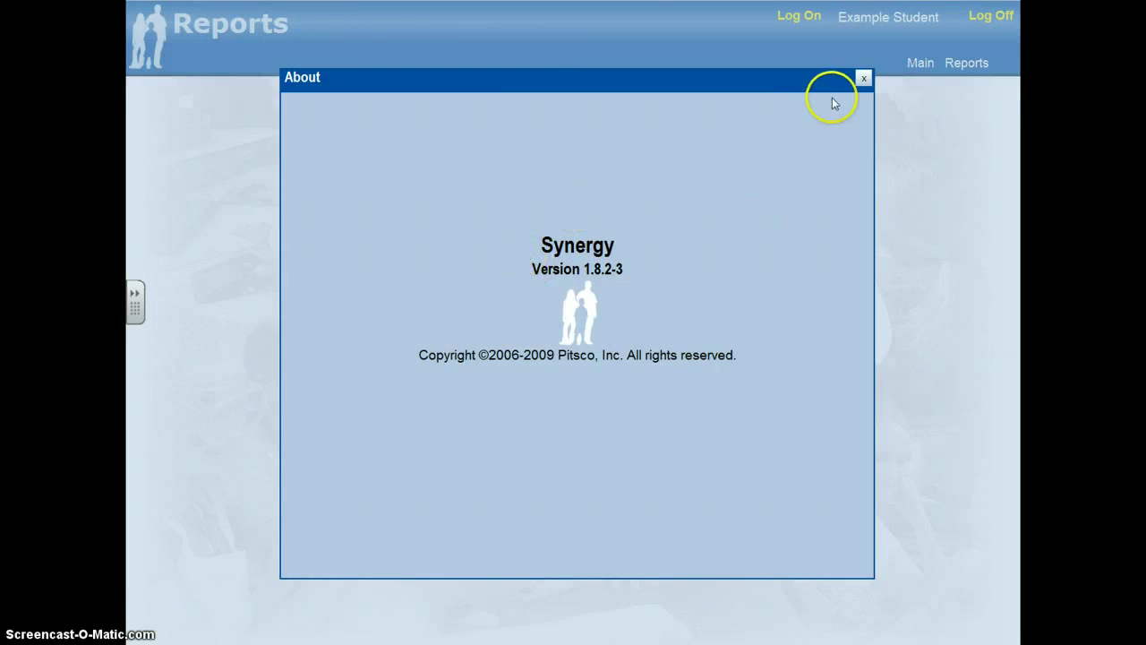
click(864, 78)
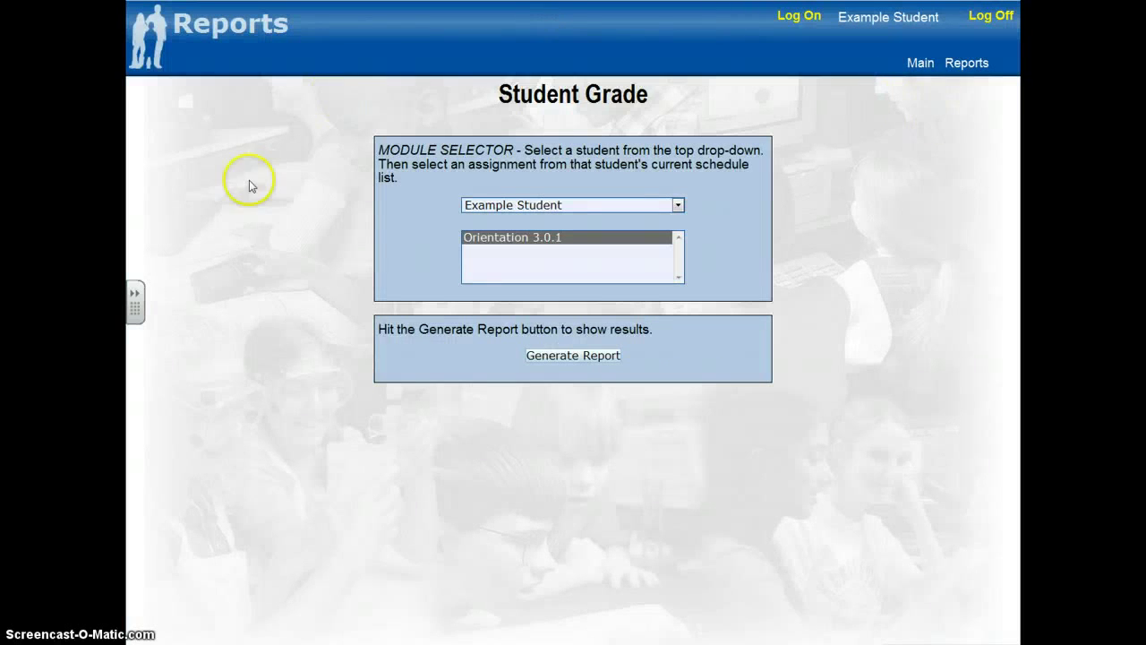
mouse_move(921, 68)
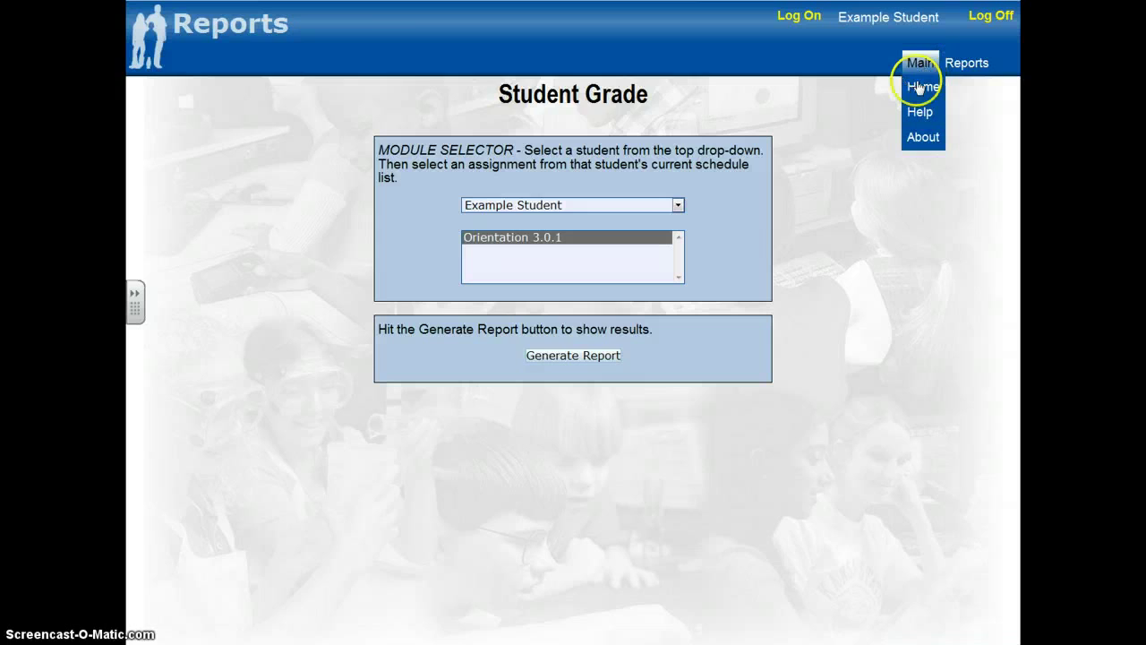
click(913, 91)
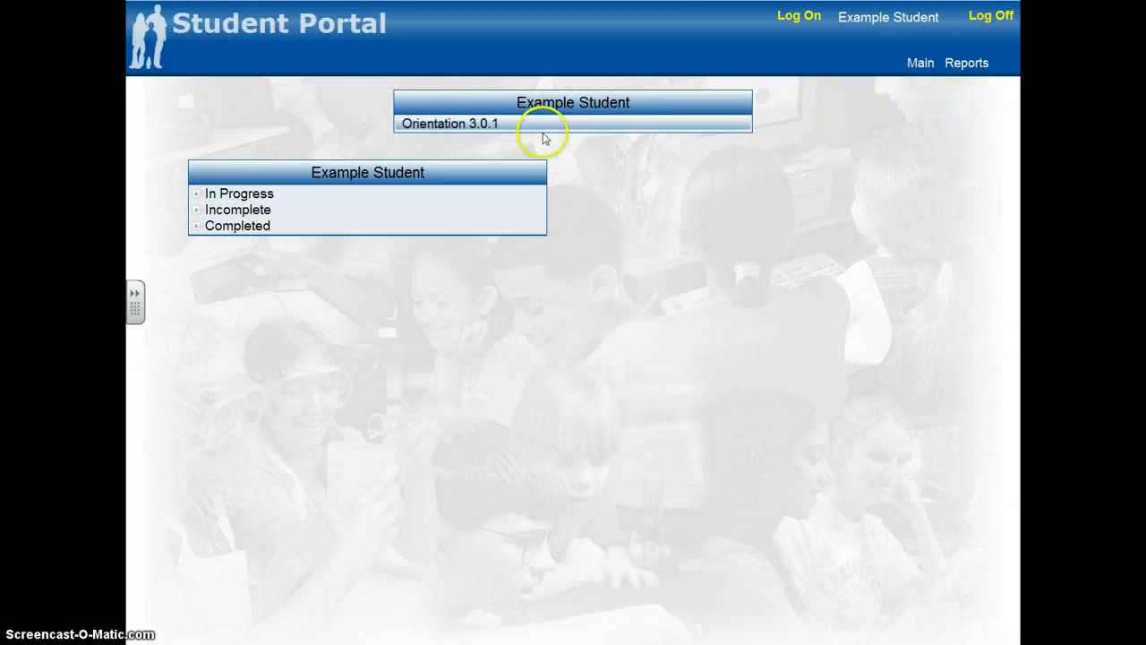
- Open Orientation 3.0.1 from the Student Portal to show Sessions 1–7 and Enrichments
click(456, 125)
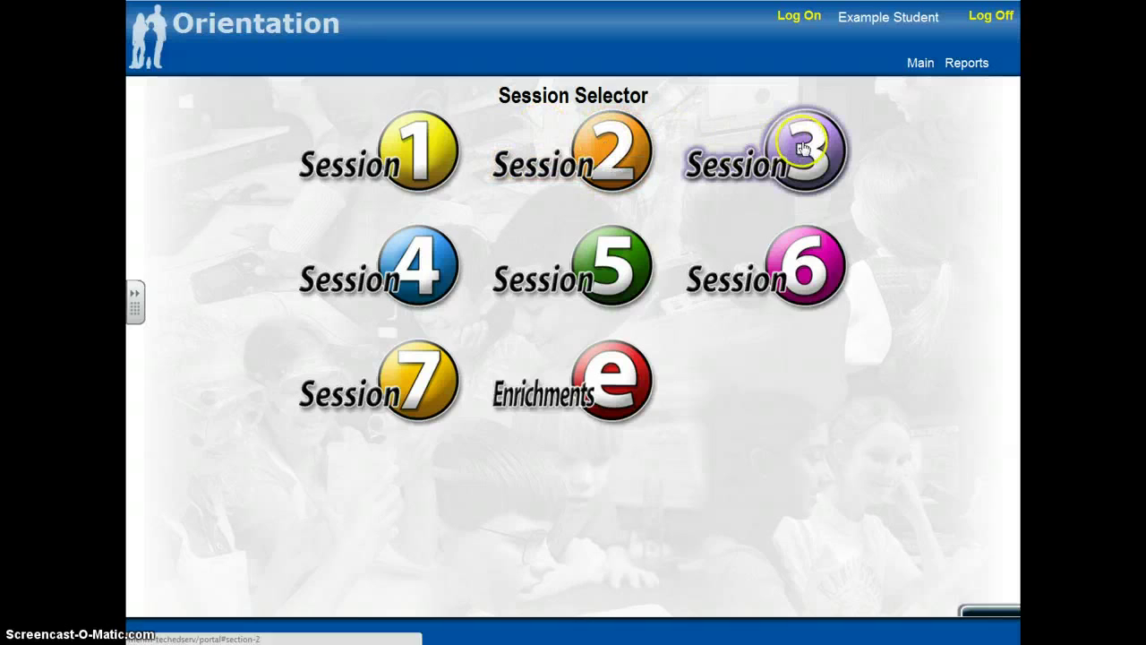
click(813, 260)
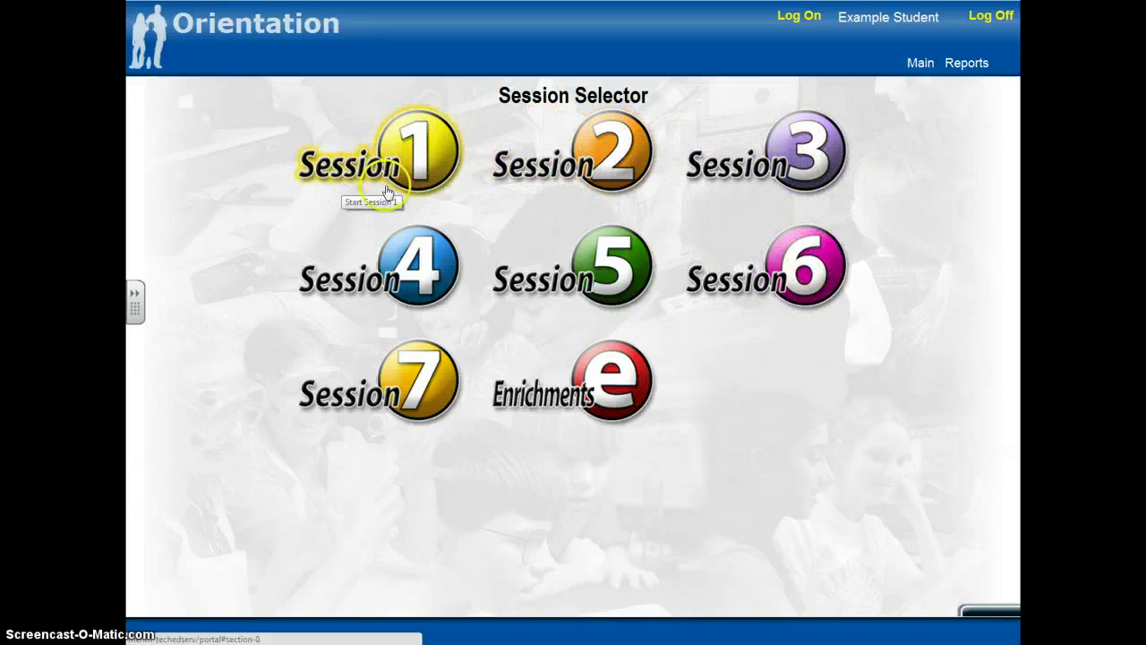